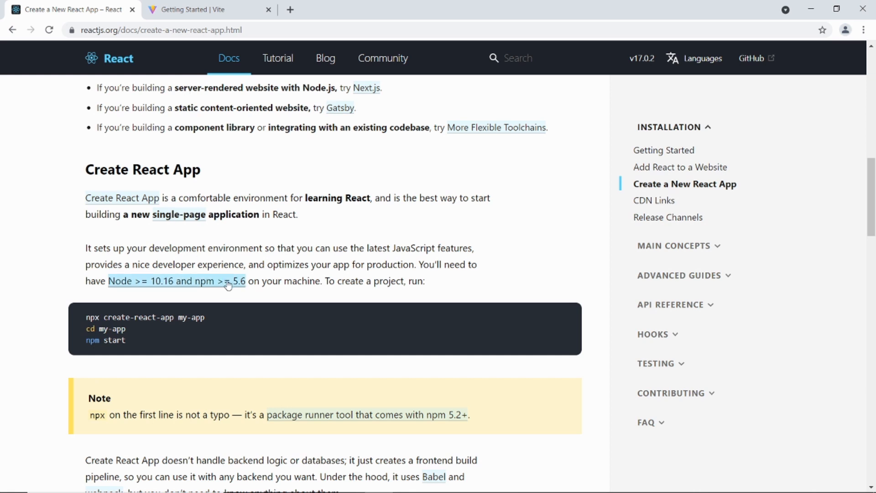
- Highlight the npx create-react-app command line in the React docs code block
drag(205, 319, 65, 322)
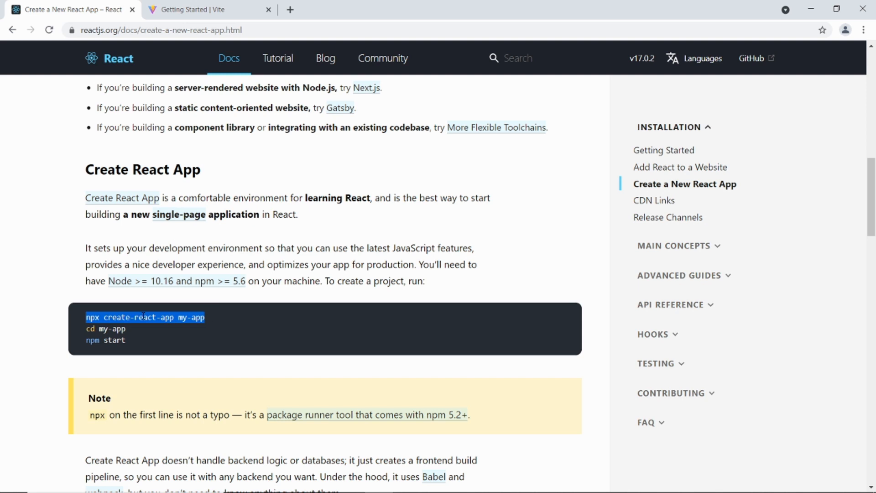
drag(216, 315, 221, 315)
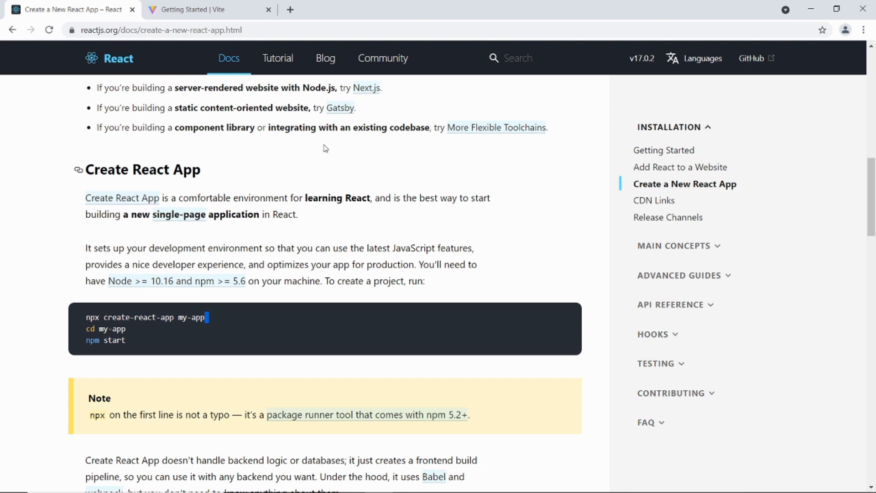
- Review the Vite guide and highlight the npm 6.x scaffolding command
click(203, 9)
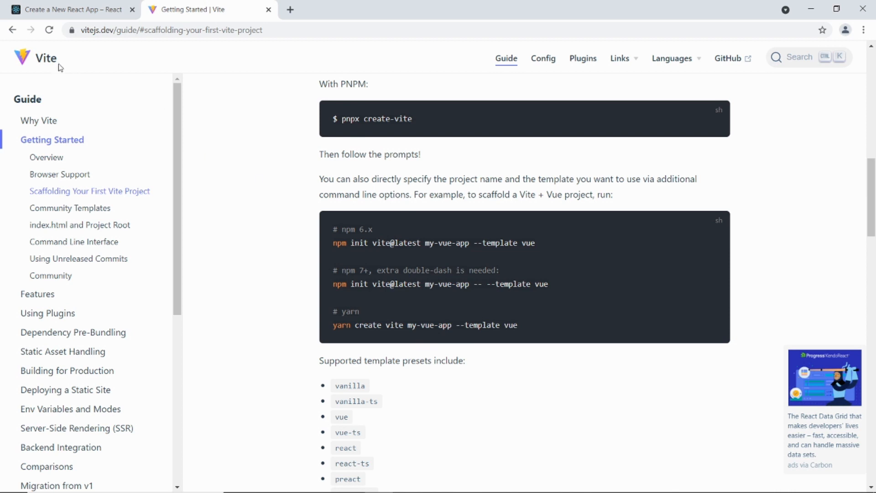
double_click(44, 57)
drag(307, 226, 493, 300)
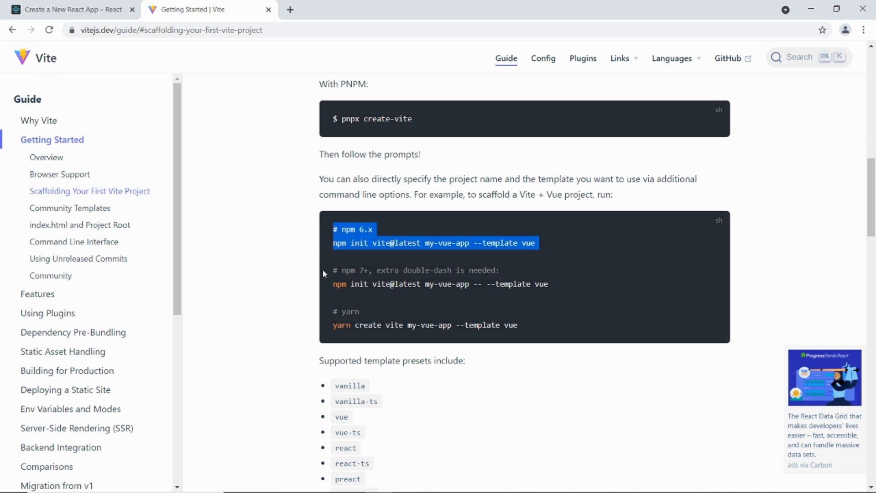
click(585, 385)
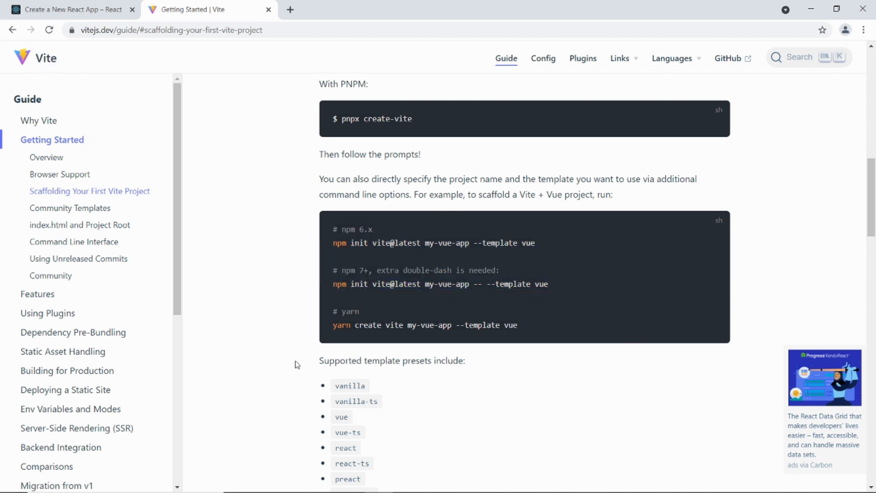
- Highlight the full list of Vite template presets
drag(295, 375, 306, 415)
scroll(507, 411, down, 3)
scroll(506, 411, down, 2)
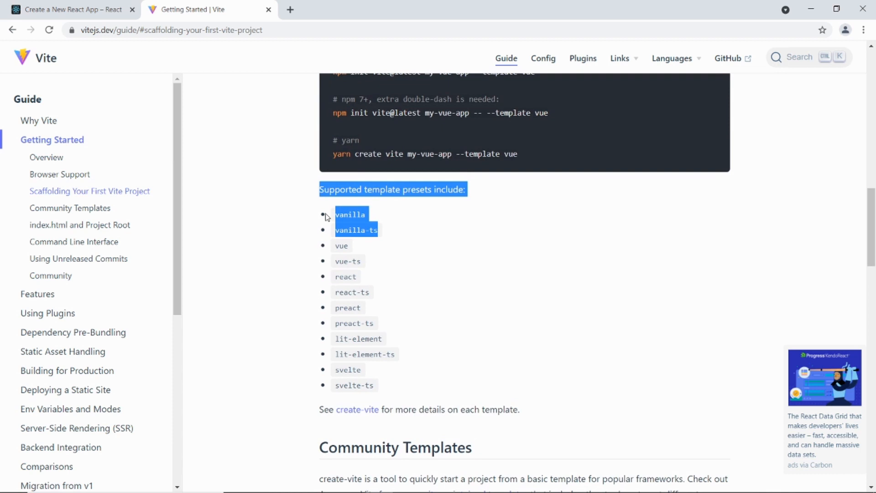
click(432, 273)
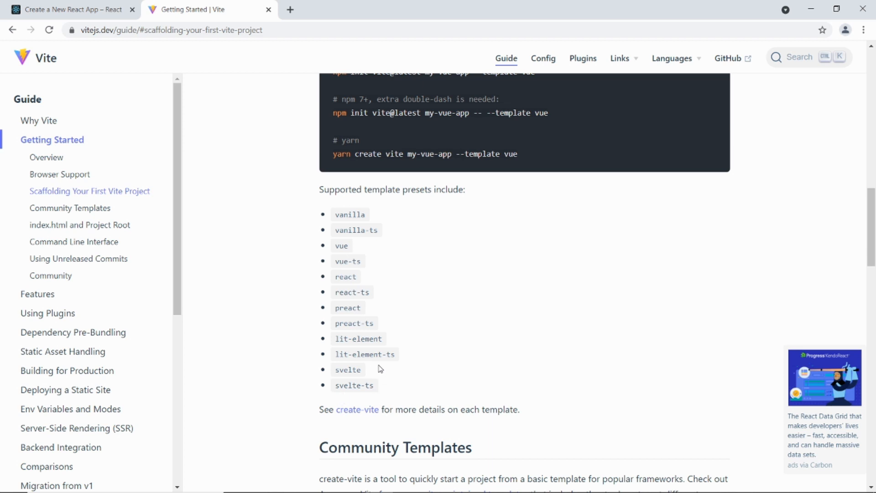
scroll(507, 349, up, 2)
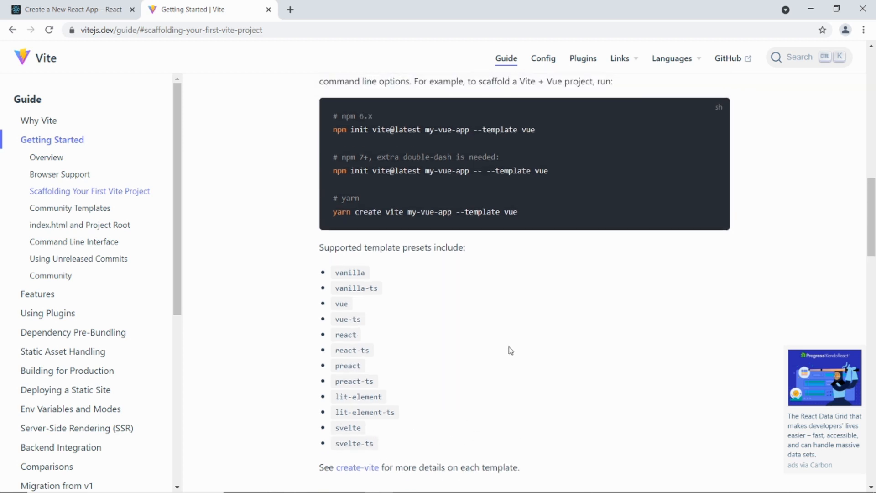
scroll(507, 349, up, 1)
scroll(383, 325, down, 4)
drag(479, 346, 308, 146)
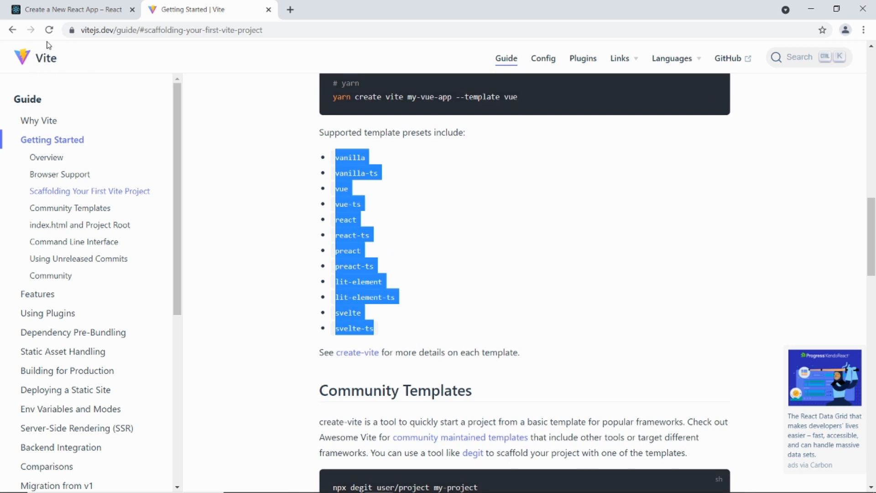
click(539, 291)
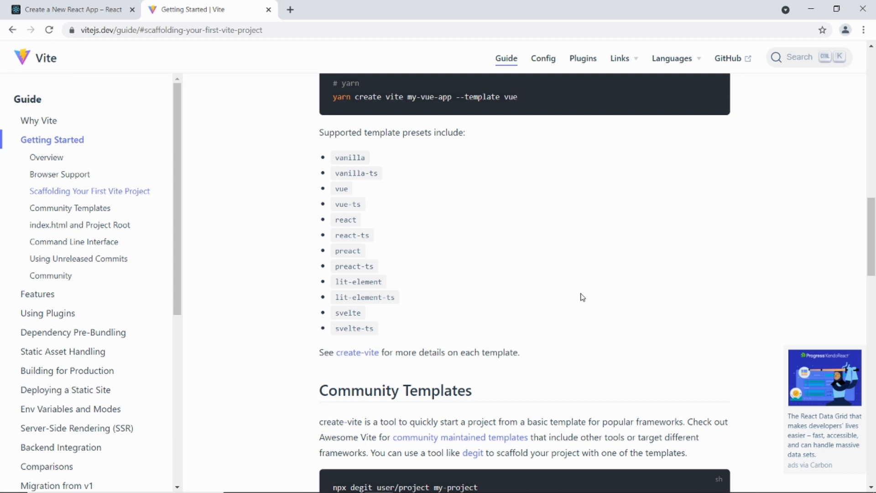
scroll(580, 298, up, 4)
scroll(580, 298, up, 4)
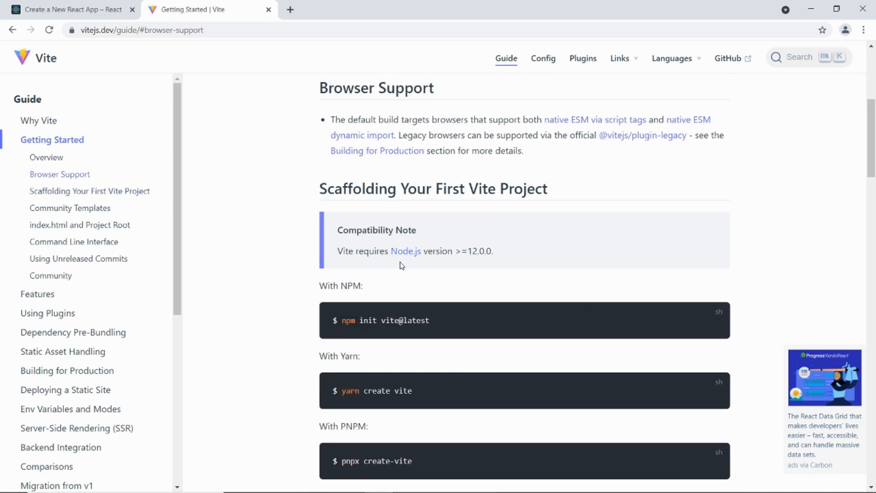
- Point out the Node.js 12.0.0 requirement and bring up Command Prompt
drag(494, 251, 467, 250)
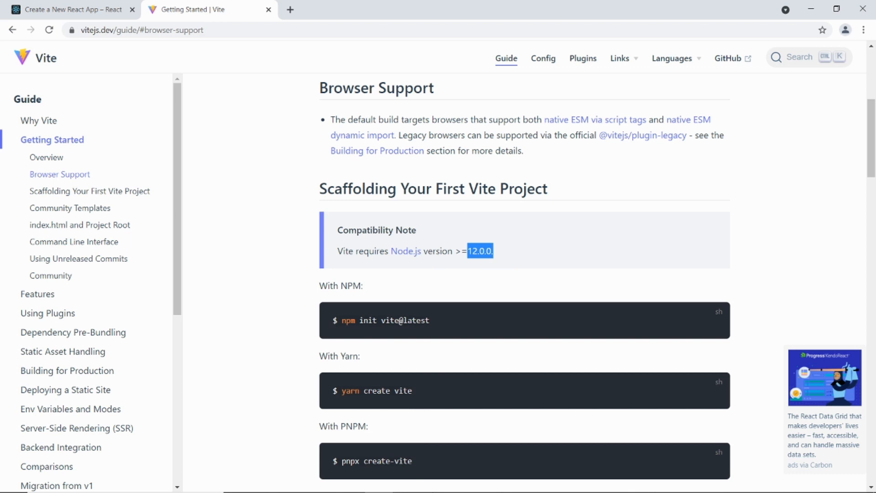
mouse_move(433, 490)
click(434, 481)
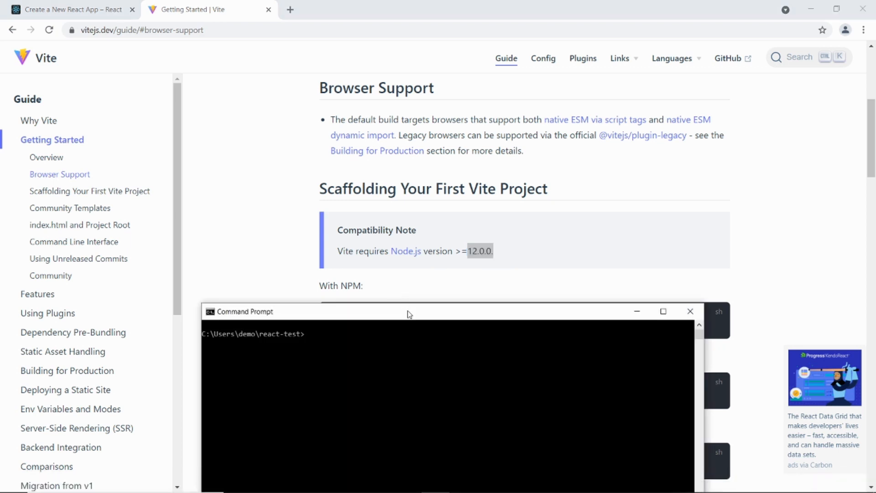
- Run node --version, highlight the reported v14.17.6, and return to the Vite guide
drag(411, 309, 464, 148)
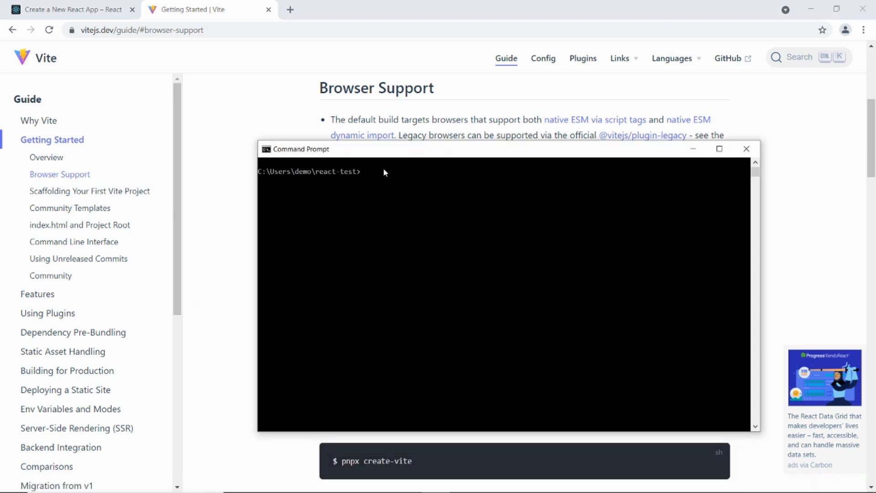
text(node)
text( --)
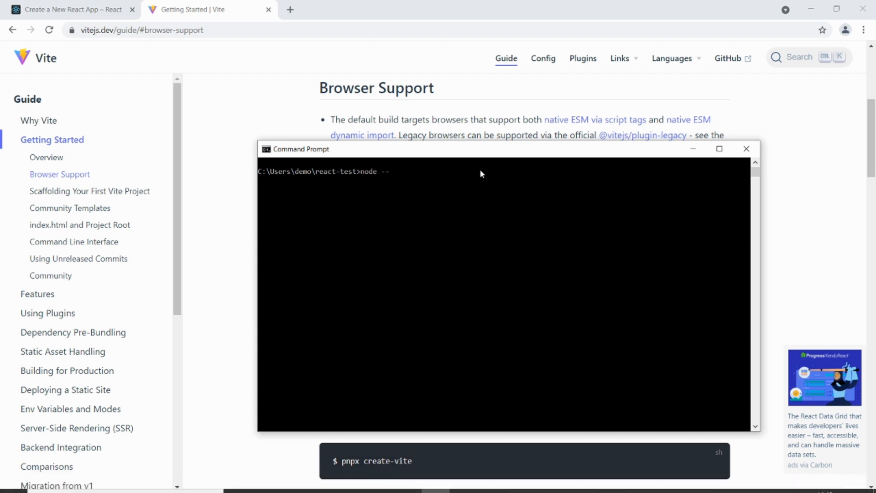
text(-version)
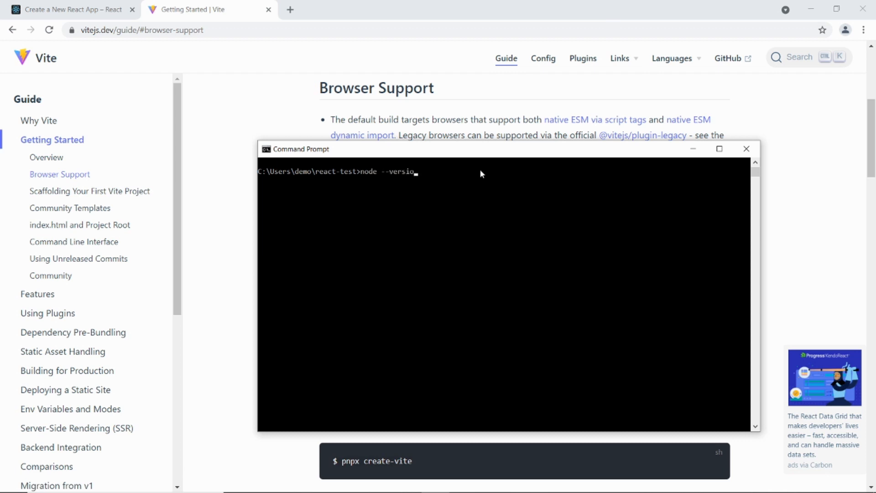
key(Return)
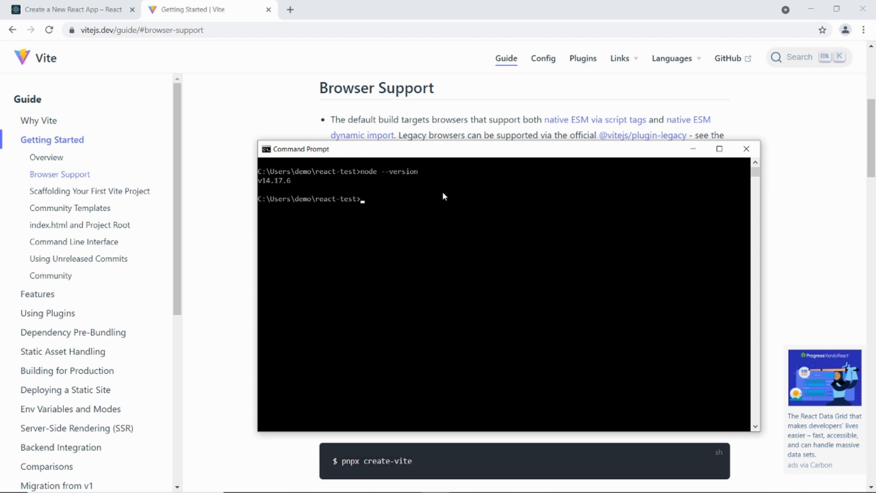
drag(294, 181, 268, 185)
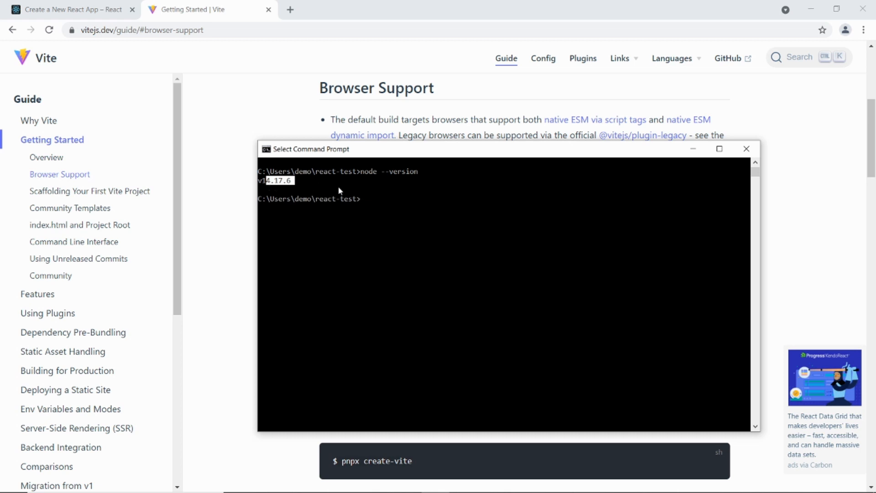
click(367, 180)
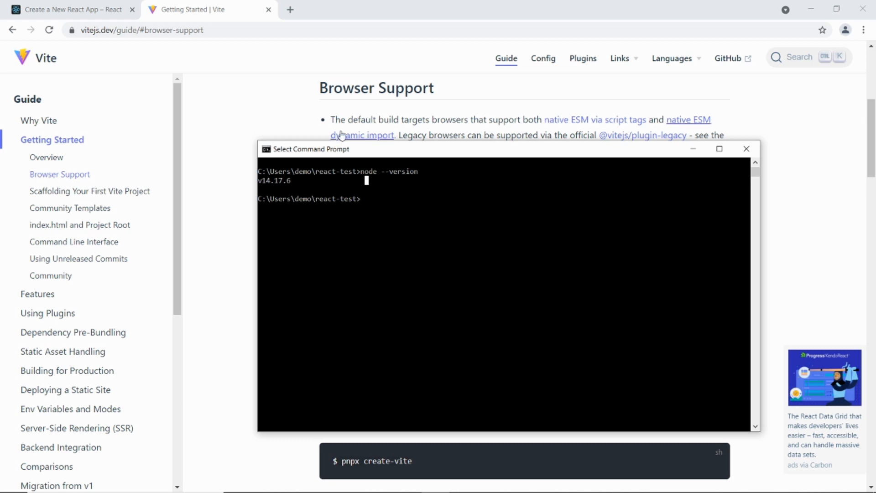
drag(298, 180, 258, 181)
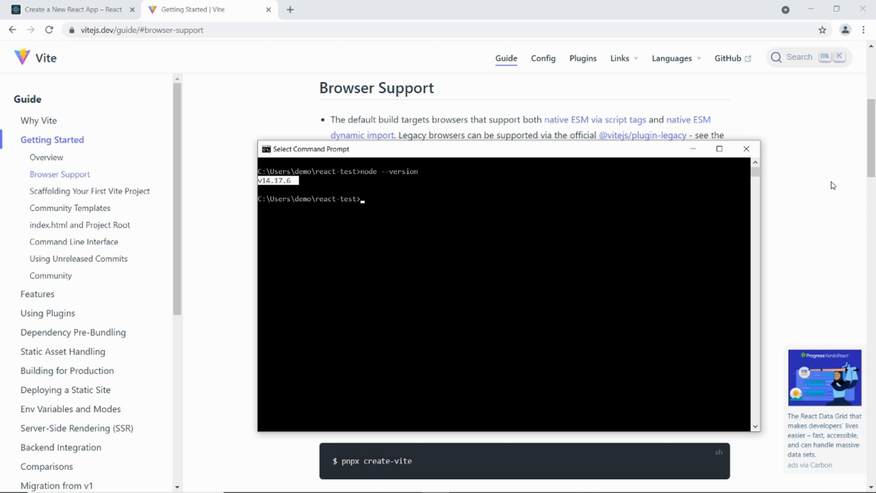
click(791, 193)
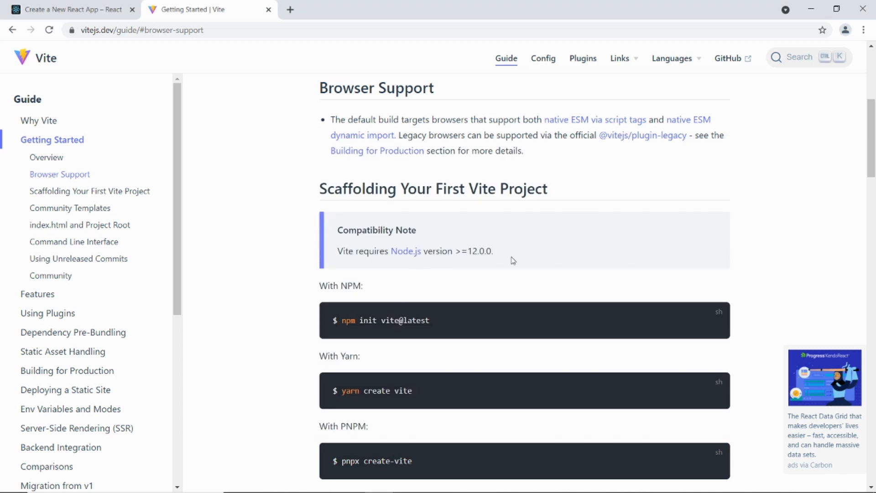
- Note the 12.0.0 Node.js requirement and switch back to the Create a New React App page
drag(494, 251, 467, 251)
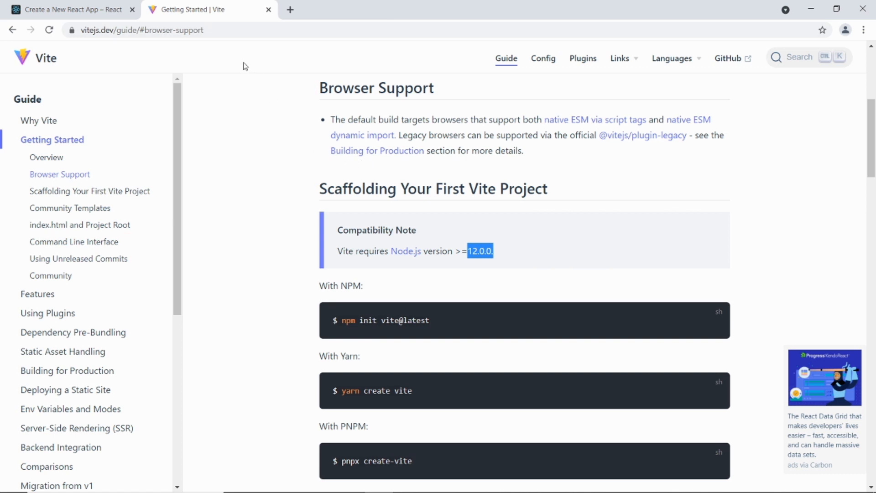
click(72, 9)
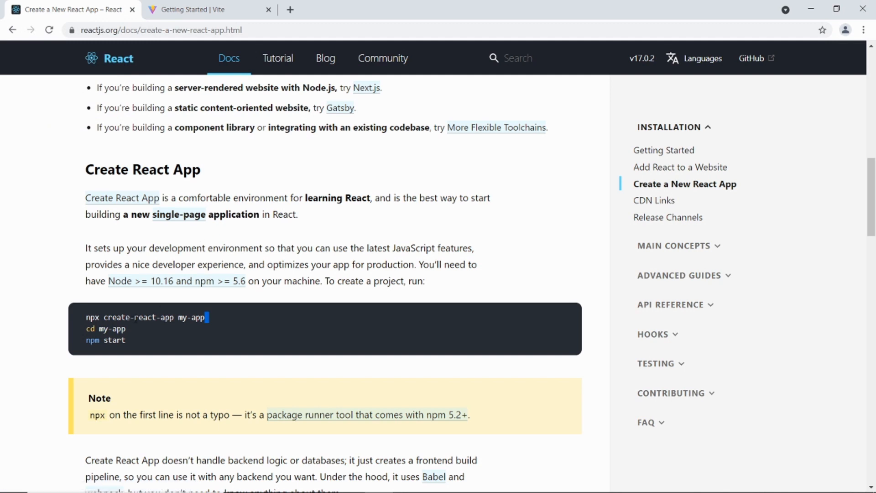
- Clear the leftover highlight in the React docs code block
click(464, 286)
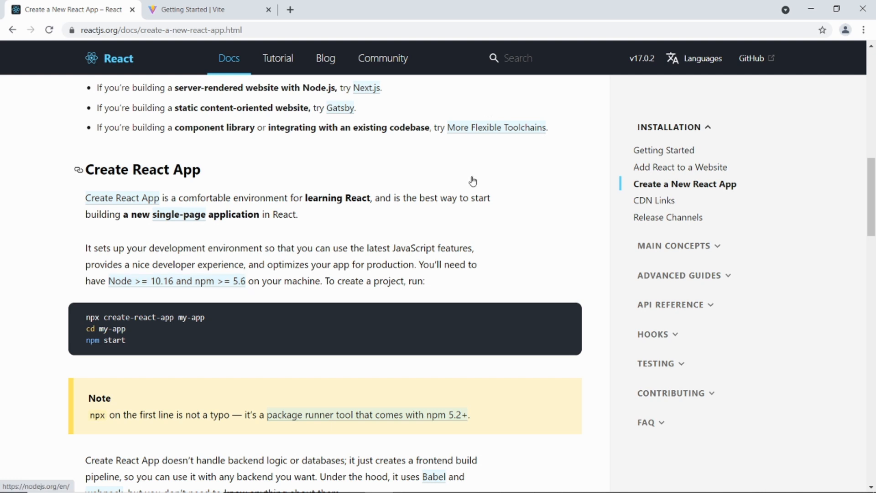
- Run npm --version in Command Prompt, reporting 6.14.8
click(436, 482)
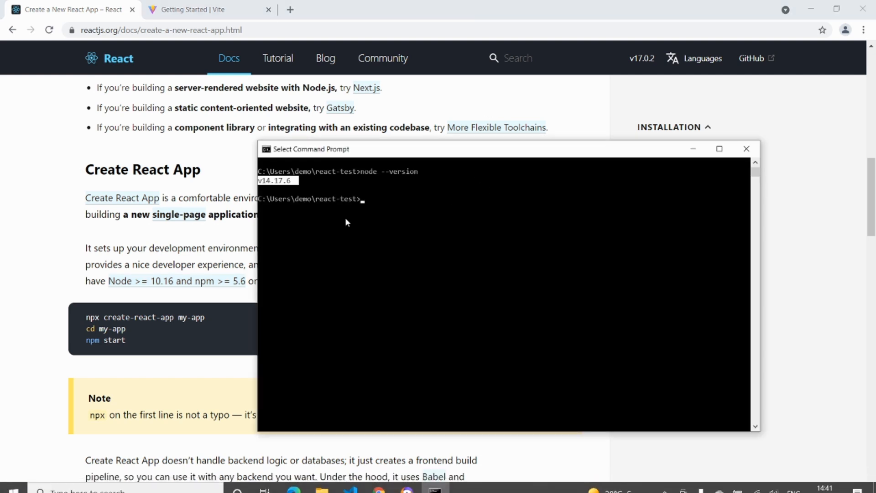
click(378, 201)
text(n)
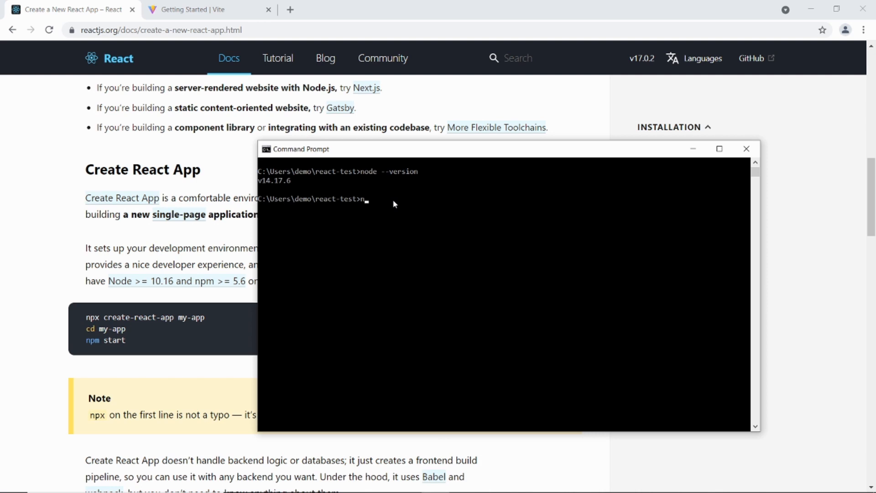
text(pm )
text(--)
text(versio)
key(BackSpace)
text(n)
key(Return)
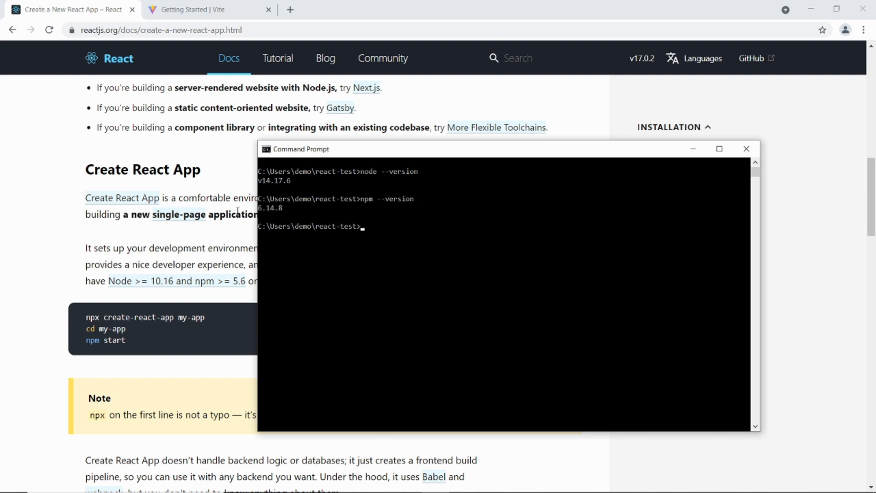
- Return to the React docs and select the npx create-react-app my-app command
click(47, 200)
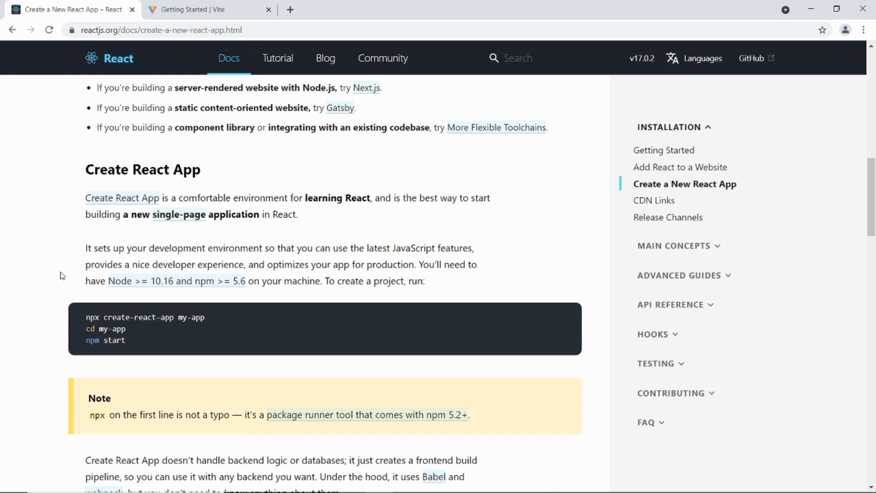
drag(207, 319, 85, 316)
- Copy the create-react-app command and paste it at the Command Prompt
right_click(89, 315)
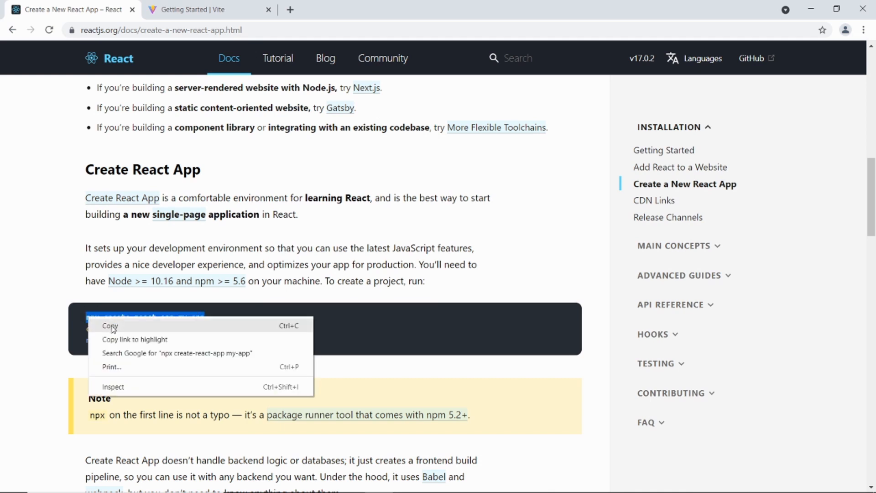
click(110, 325)
click(435, 483)
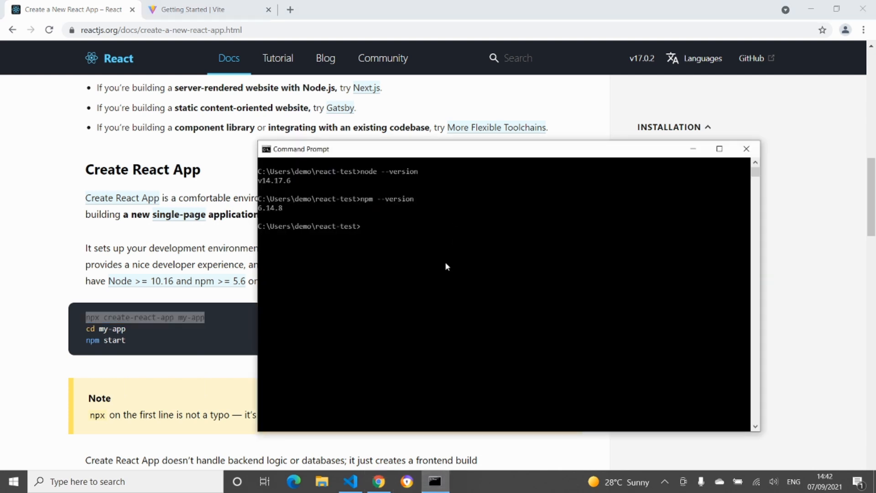
click(377, 229)
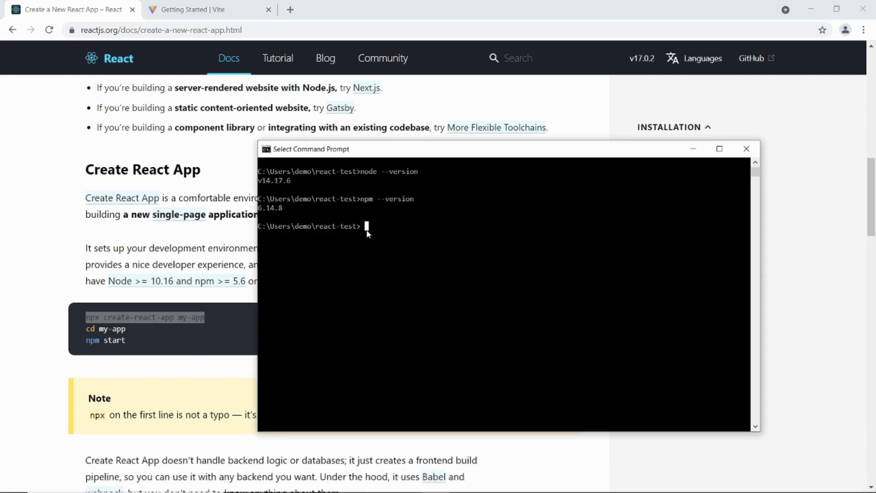
right_click(367, 231)
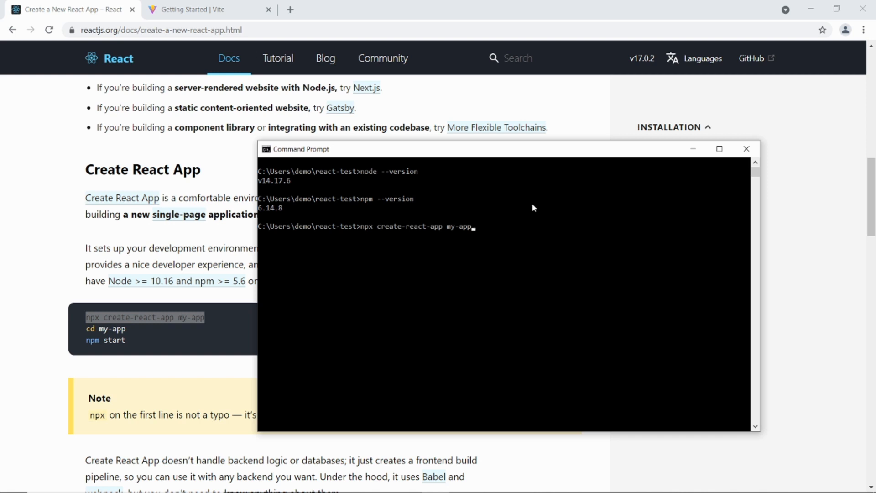
- Edit the pasted command's project name from my-app to my-cra-app
key(BackSpace)
key(BackSpace)
key(BackSpace)
key(BackSpace)
text(-)
text(cra)
text(app)
key(Left)
key(Left)
text(-)
key(Right)
key(Right)
key(Right)
- Run npx create-react-app my-cra-app and cd into the new project folder
key(Return)
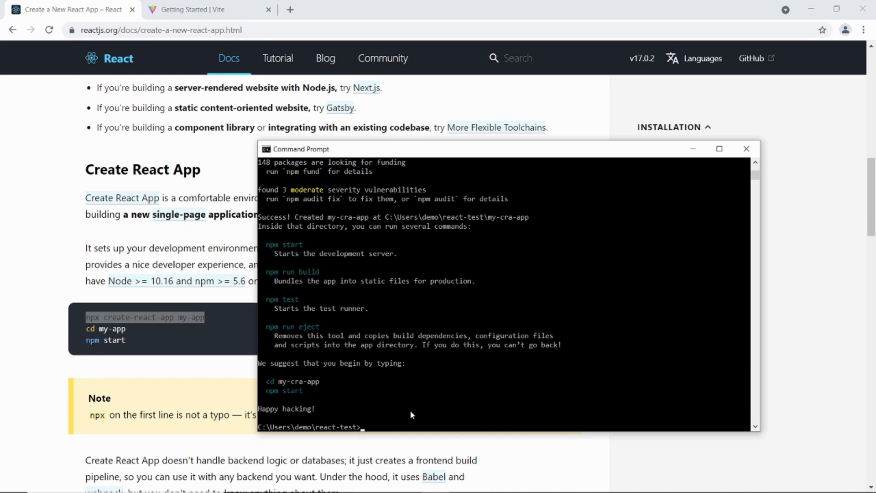
text(cd m)
text(y-cra-a)
text(p)
key(Return)
text(npm)
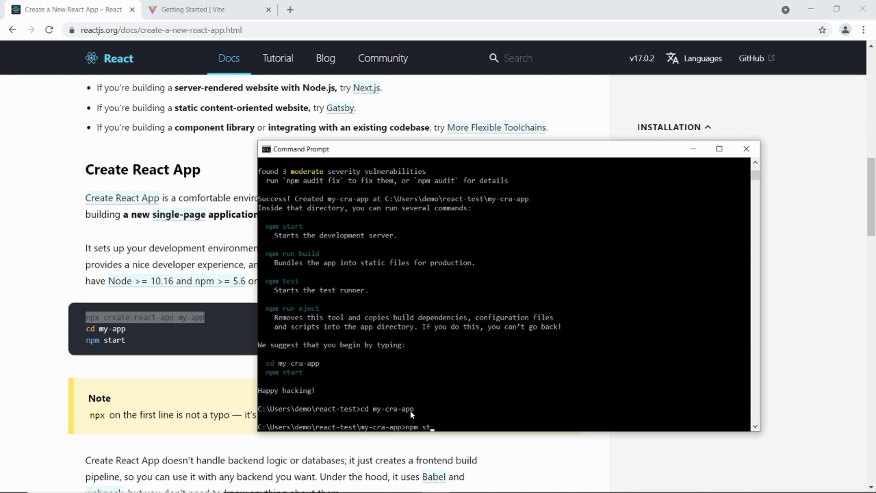
text(start)
- Run npm start to launch the my-cra-app development server
key(Return)
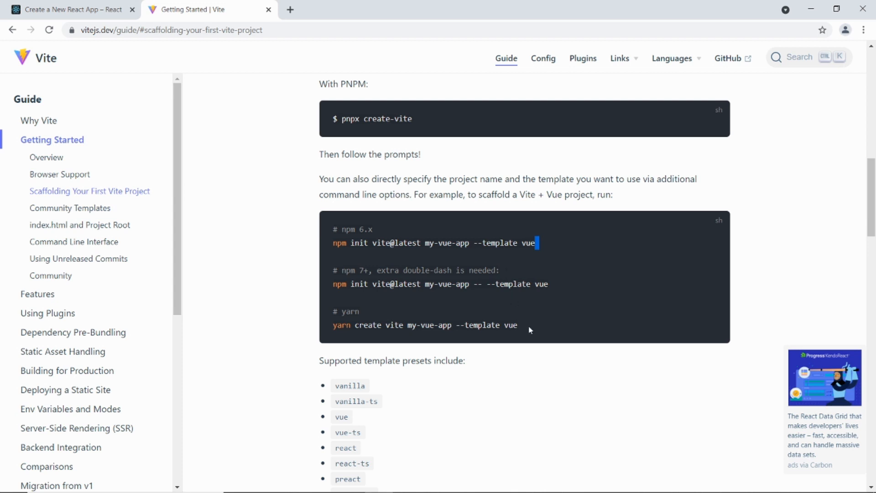
drag(522, 327, 331, 232)
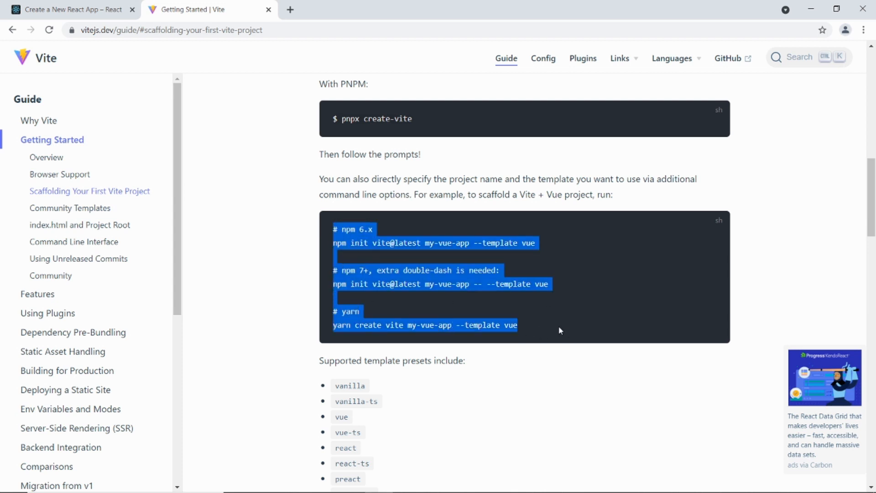
click(537, 326)
drag(521, 327, 323, 233)
click(528, 297)
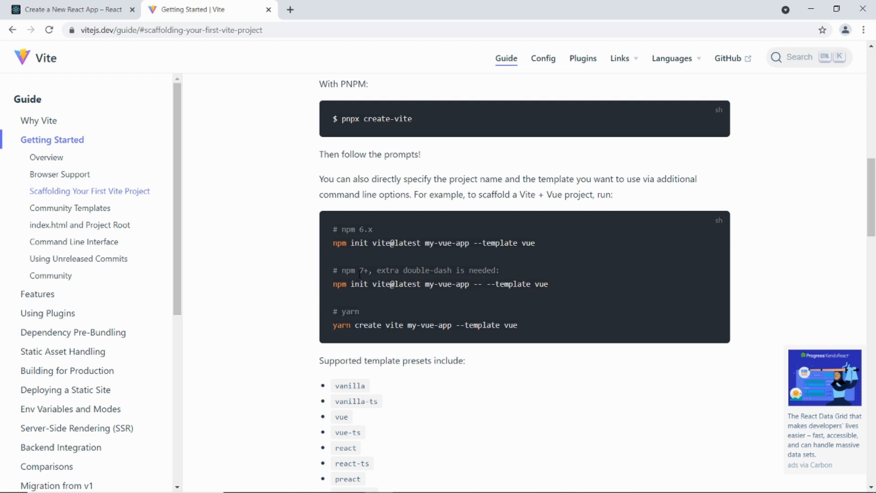
drag(551, 285, 333, 229)
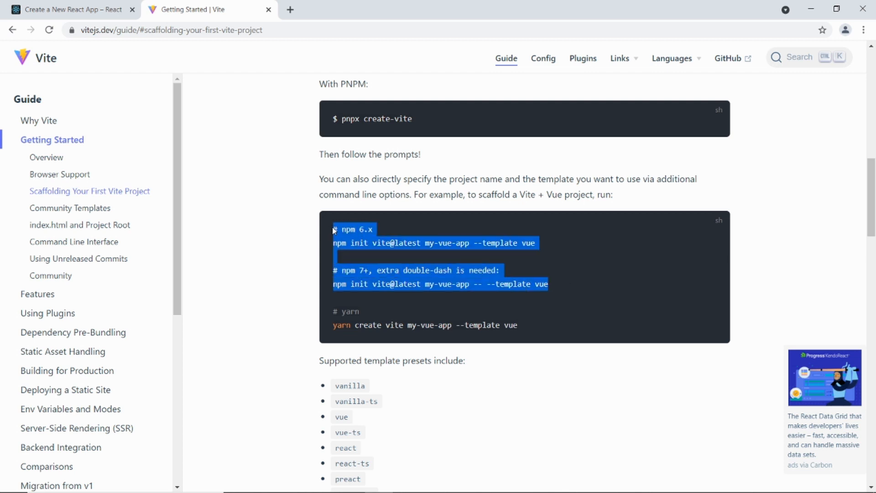
drag(488, 326, 329, 301)
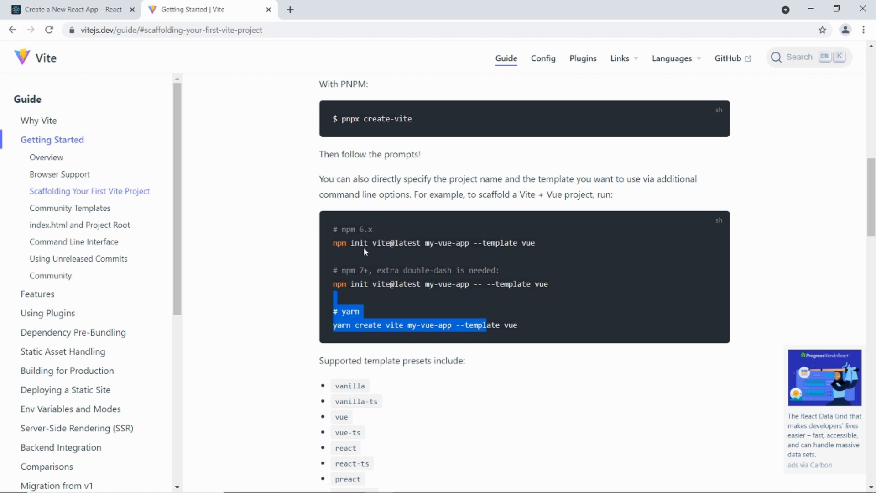
click(603, 293)
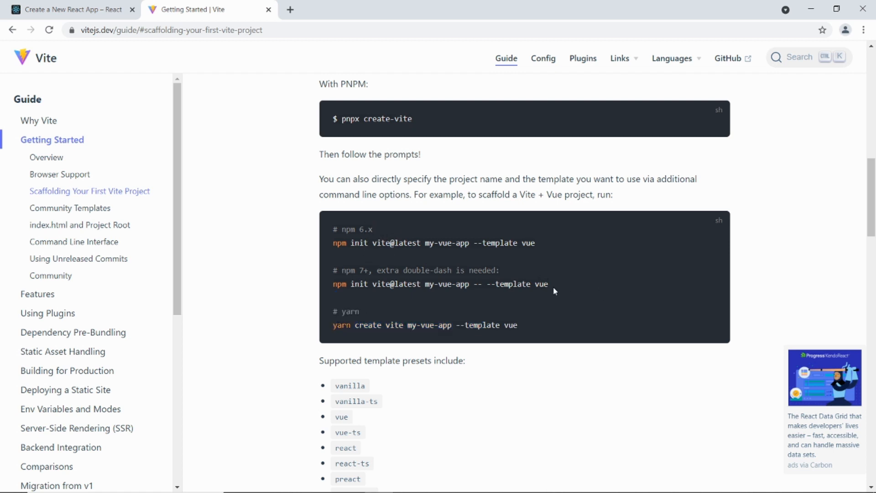
drag(553, 287, 470, 277)
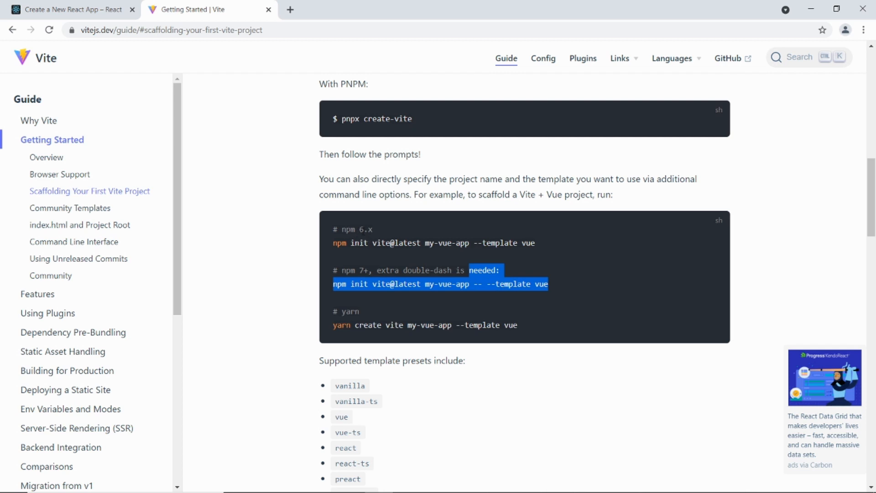
drag(536, 243, 359, 243)
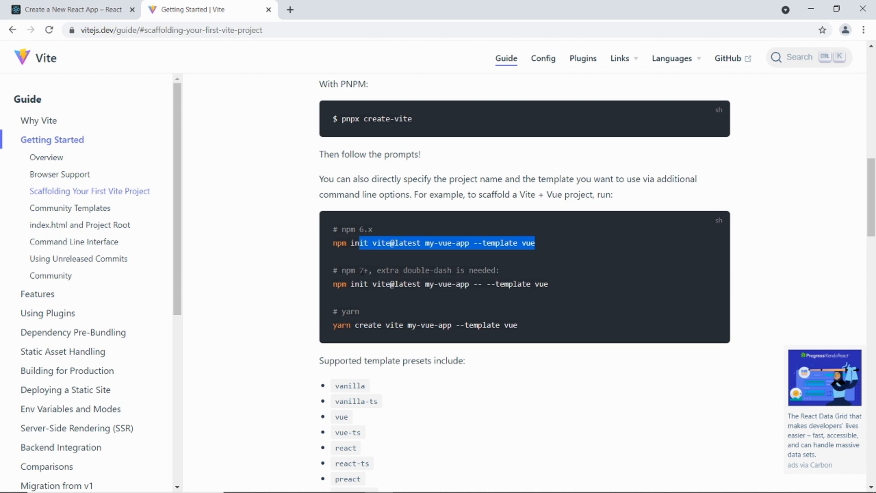
drag(548, 284, 328, 287)
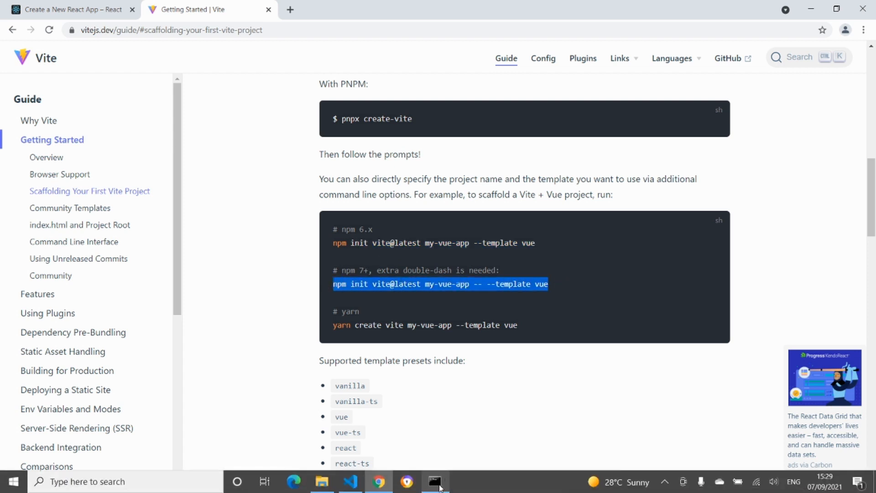
- Run npm --version again in Command Prompt, reporting 6.14.8
click(436, 481)
text(npm versio)
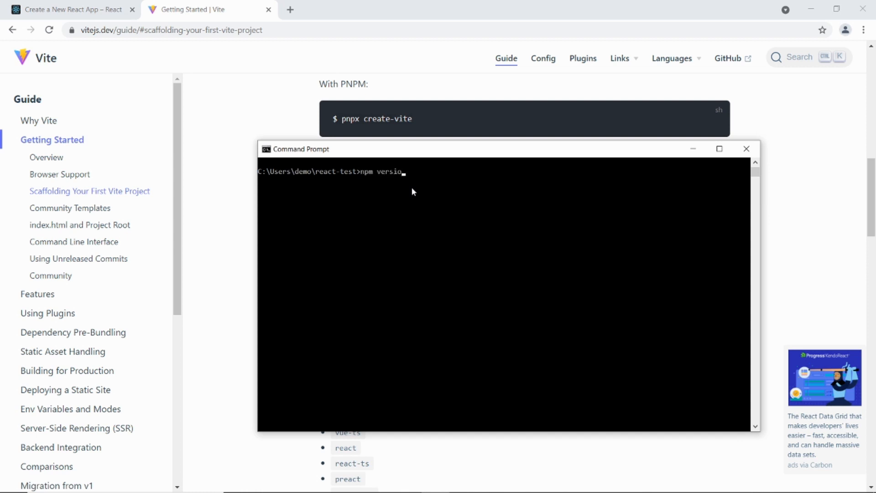
key(Left)
key(Left)
key(Left)
text(--)
key(Return)
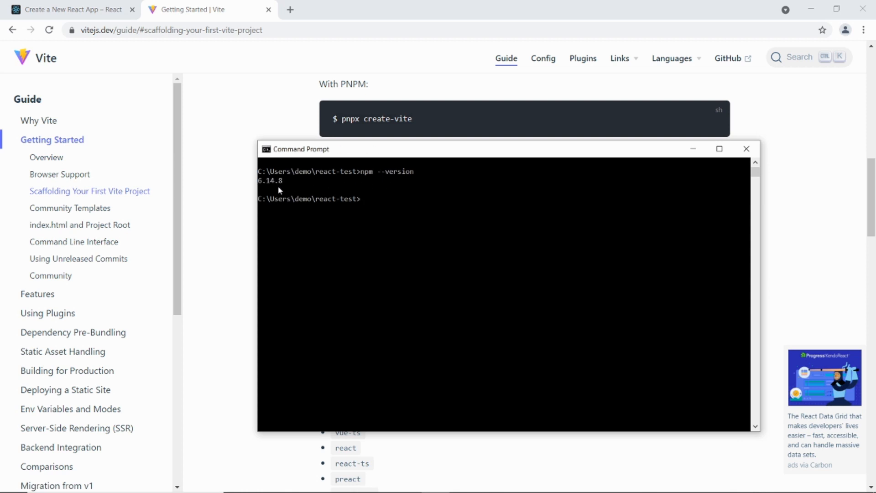
- Copy the npm 6.x scaffolding command from the Vite docs page
click(242, 175)
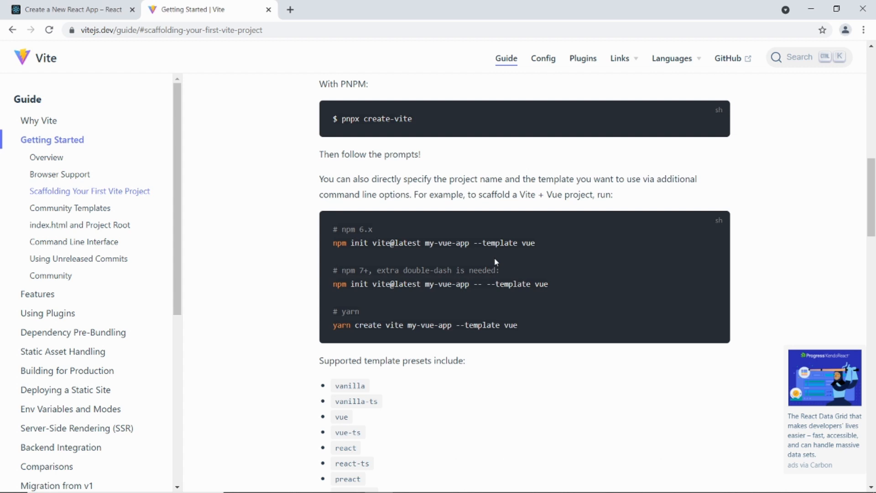
drag(536, 243, 331, 243)
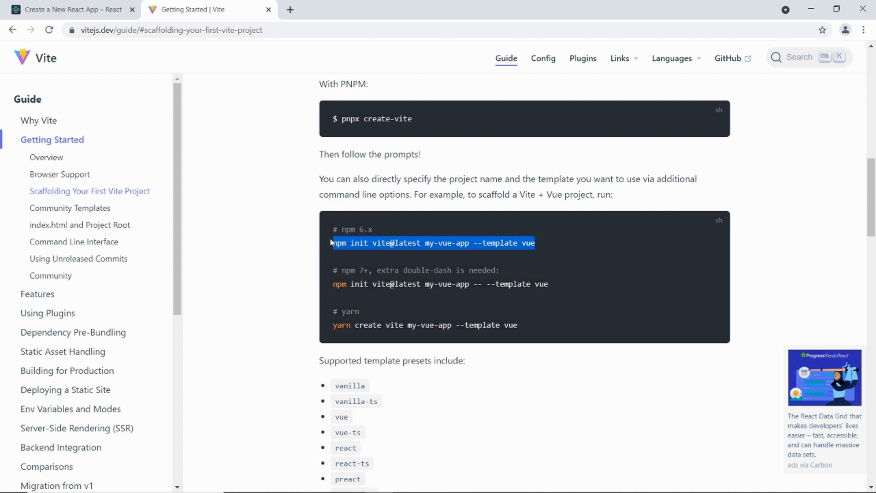
right_click(351, 241)
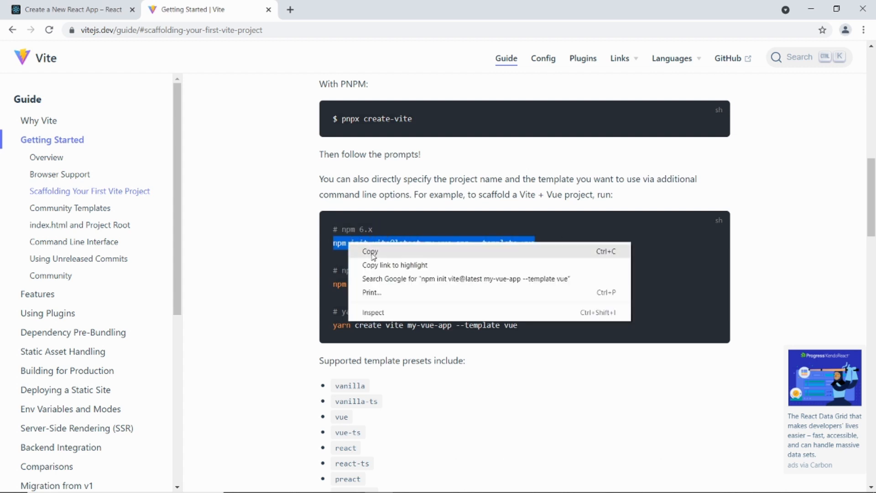
click(374, 253)
- Paste 'npm init vite@latest my-vue-app --template vue' at the terminal prompt
click(435, 481)
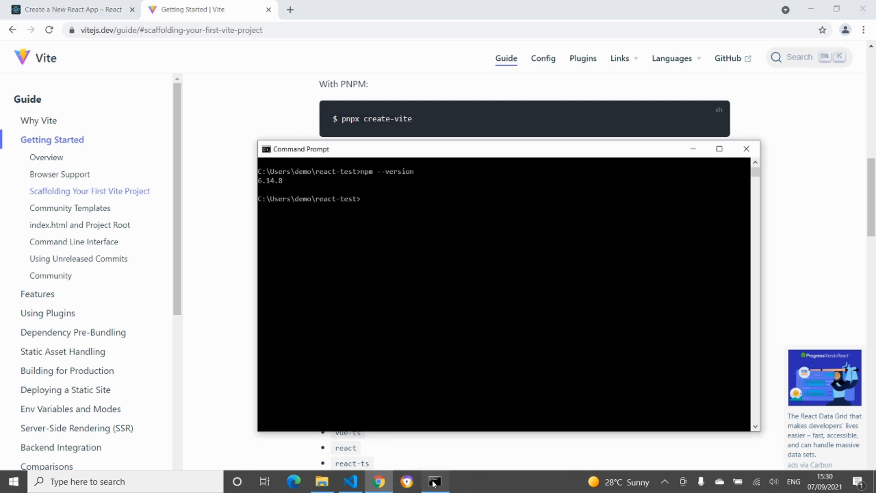
click(382, 199)
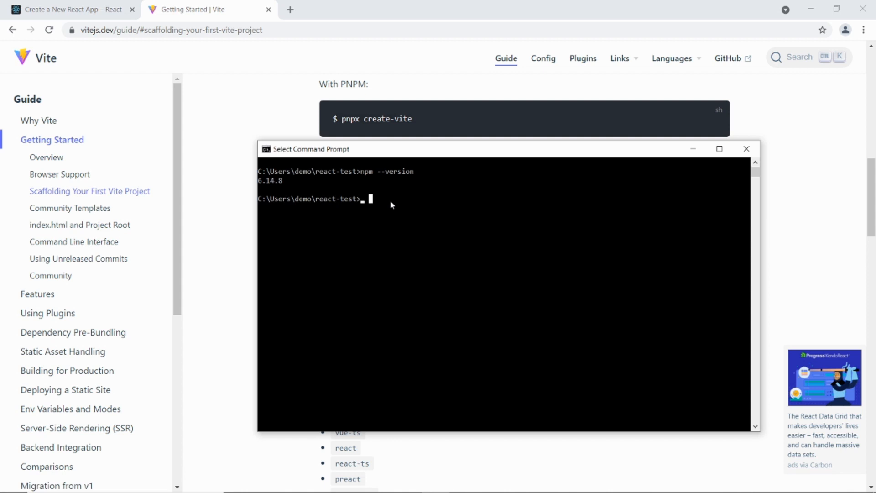
right_click(390, 201)
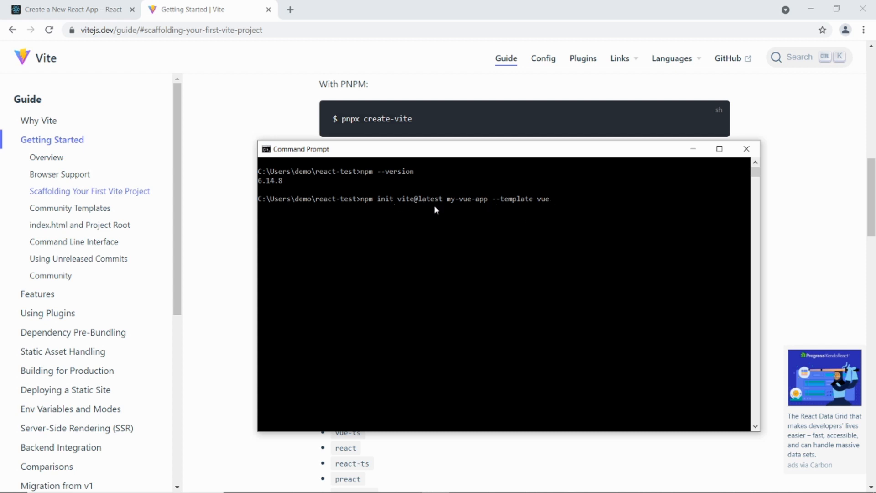
click(824, 155)
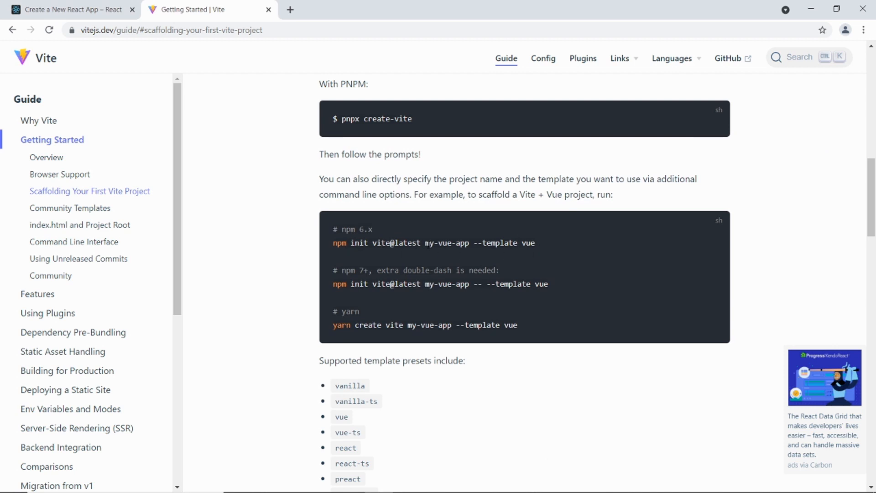
- Highlight the 'init vite@latest' and 'my-vue-app' parts of the docs example command
drag(425, 242, 471, 243)
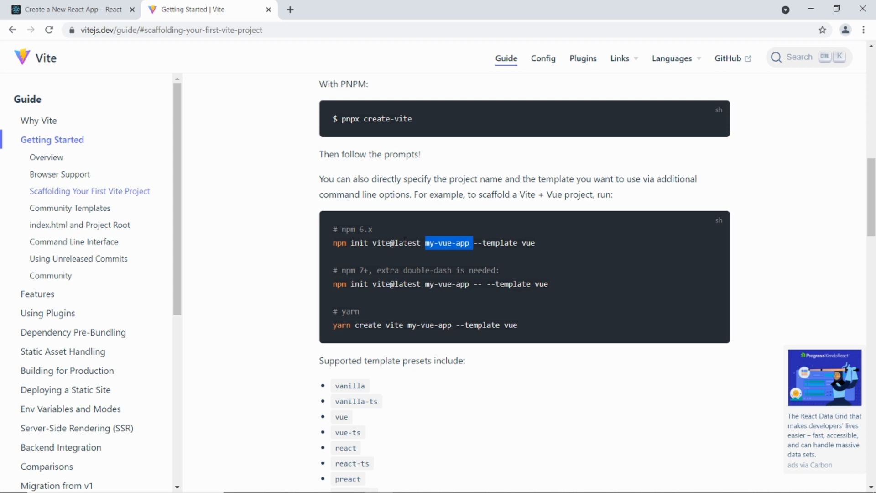
click(415, 252)
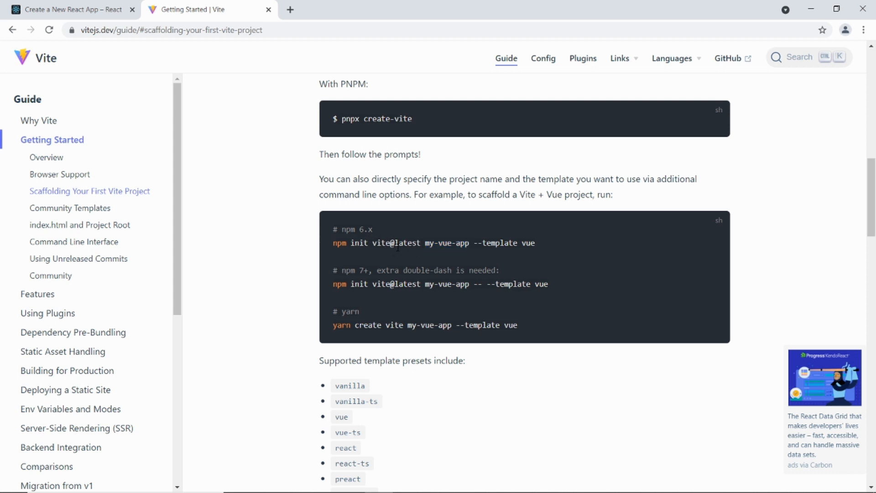
drag(417, 243, 356, 243)
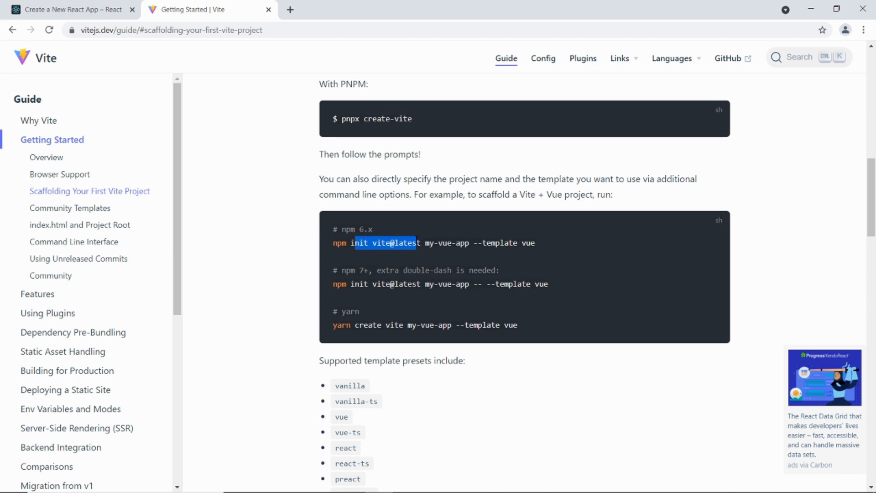
drag(420, 243, 351, 243)
drag(470, 243, 425, 243)
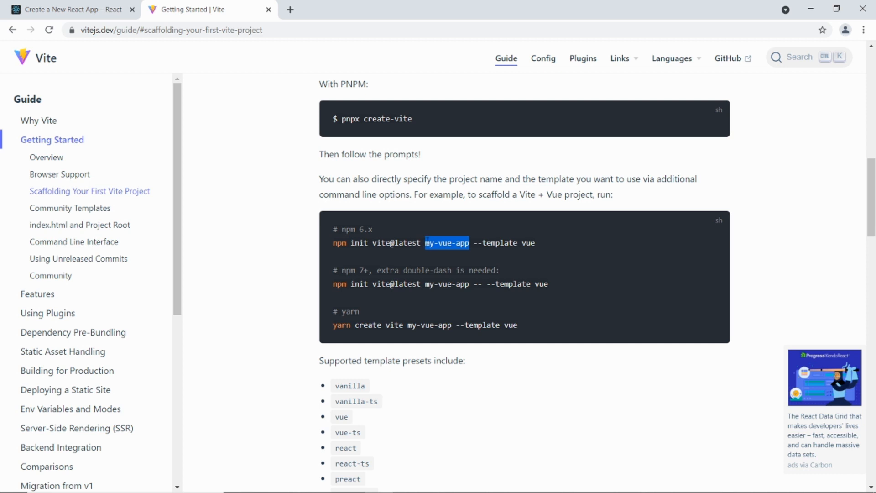
click(558, 245)
- Highlight the '--template vue' option and the project name in the example command
drag(537, 243, 473, 243)
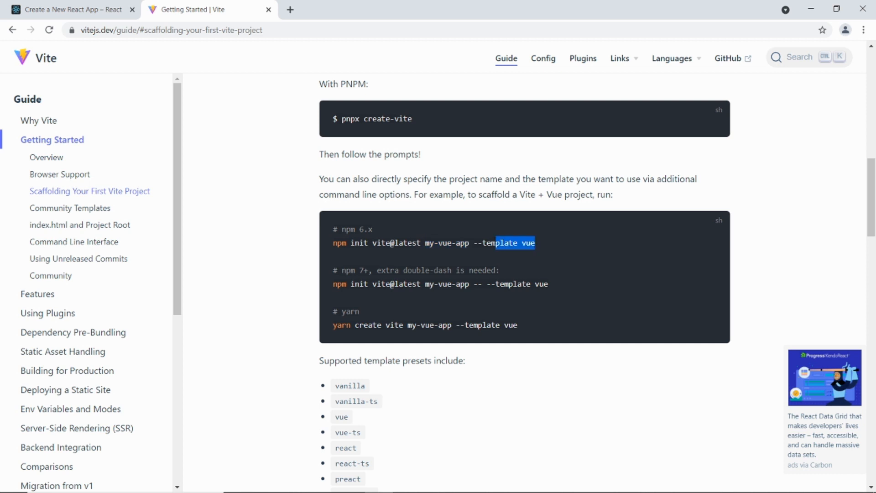
click(534, 240)
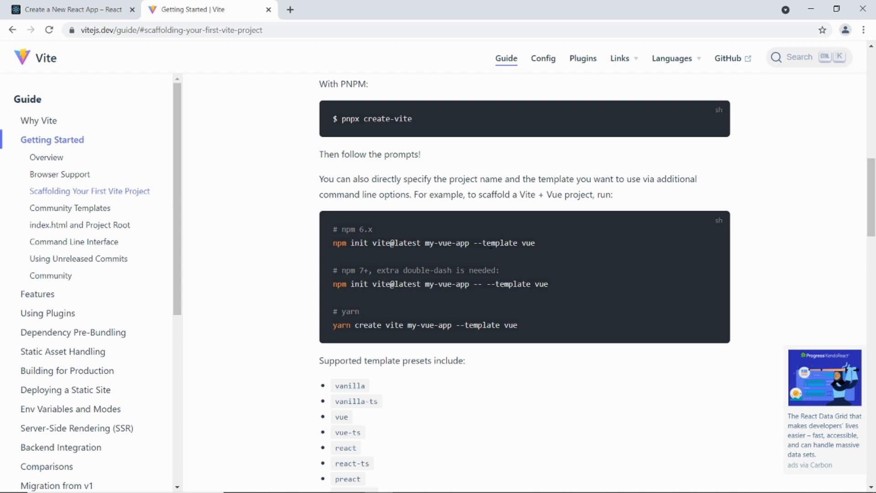
double_click(535, 242)
drag(473, 243, 426, 243)
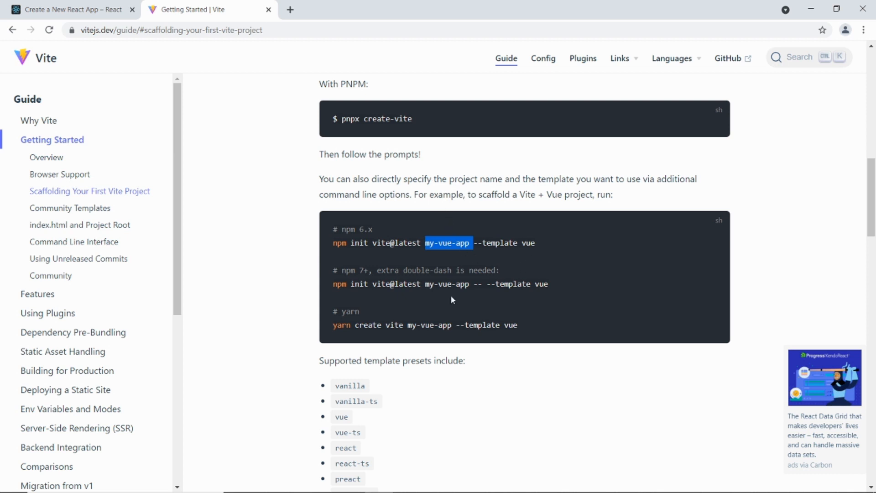
- Run 'npm init vite@latest my-vite-app --template react' to scaffold the project
click(436, 482)
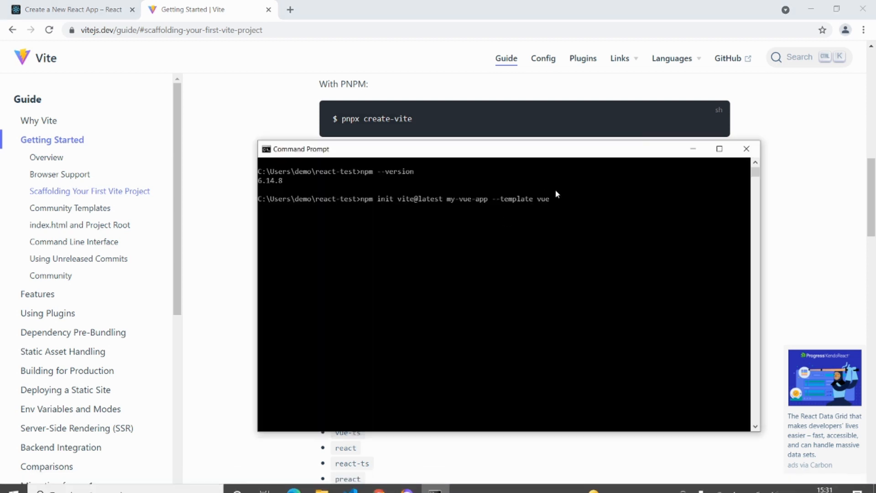
key(BackSpace)
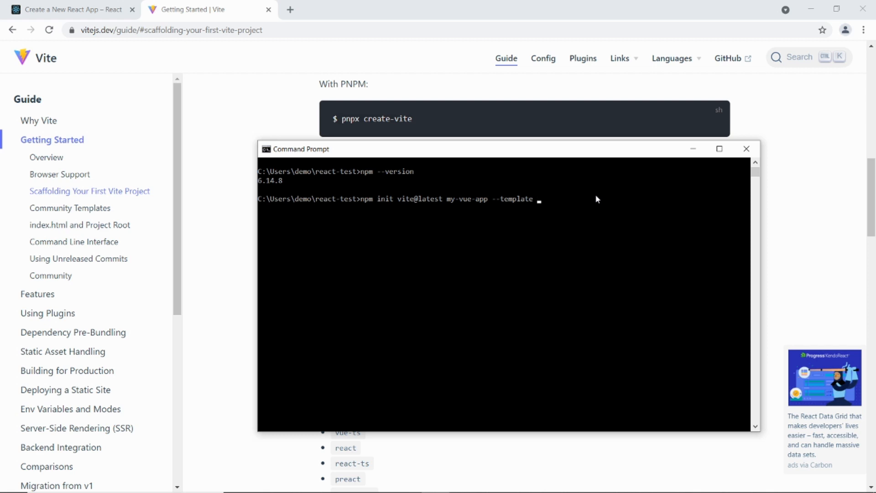
text(react)
key(Left)
key(Left)
key(Left)
key(BackSpace)
key(BackSpace)
text(ite)
key(Right)
key(ctrl+Right)
key(ctrl+Right)
key(End)
key(Return)
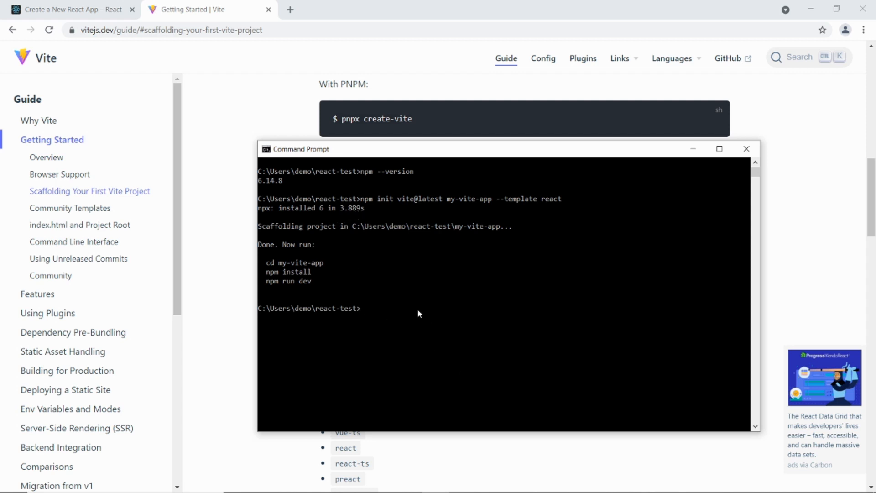
text(cd my)
text(-vite)
text(-app)
- Enter the my-vite-app folder and run npm install
key(Return)
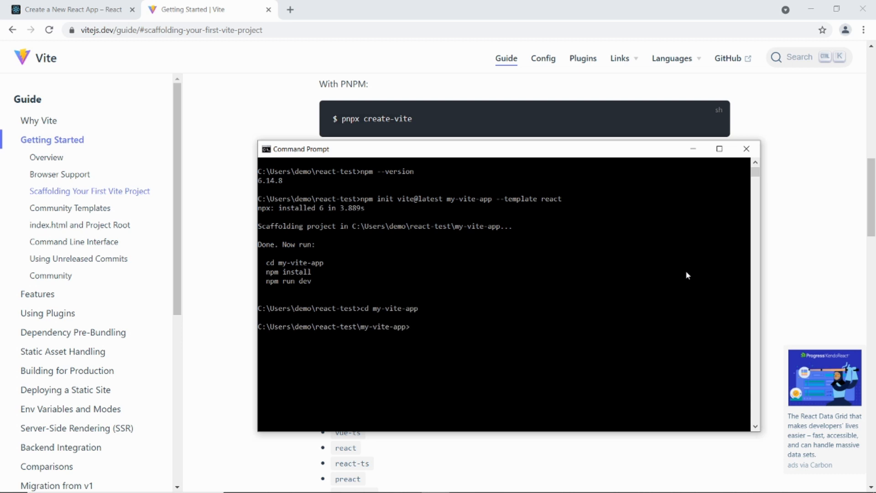
text(npm)
text( install)
key(Return)
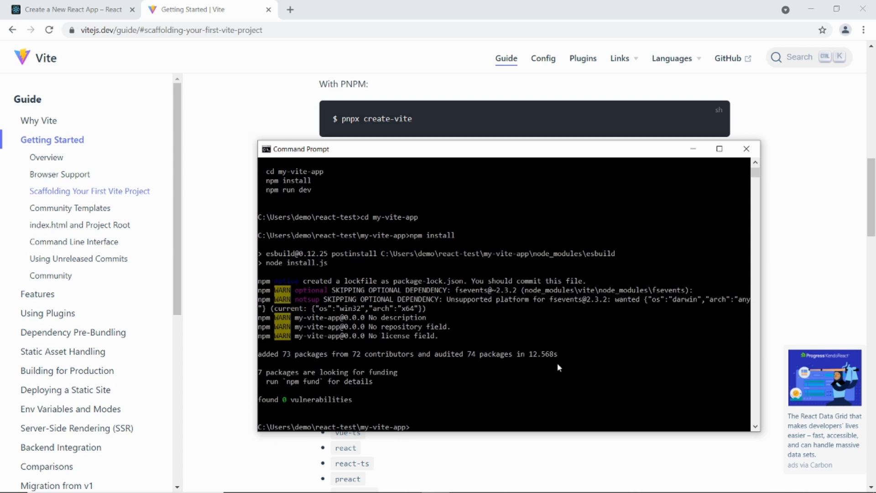
- Run 'npm run dev' to start the Vite dev server at localhost:3001
drag(558, 353, 526, 355)
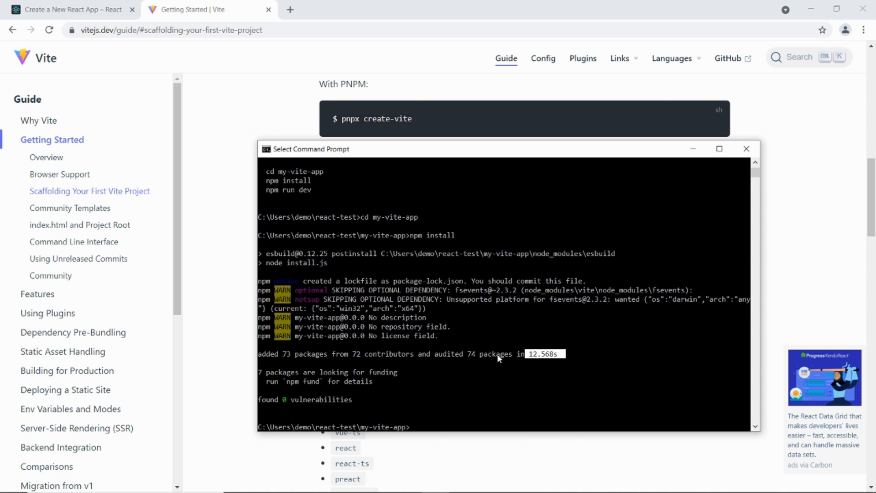
click(417, 424)
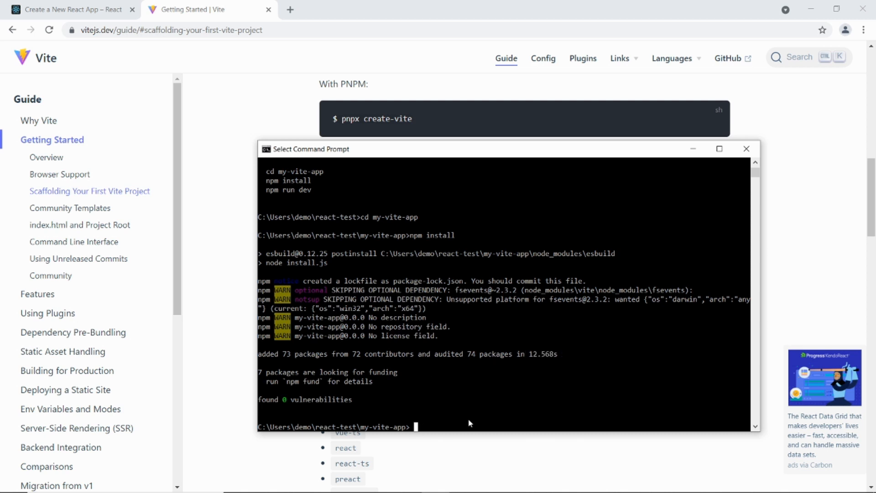
text(npm )
text(run dev)
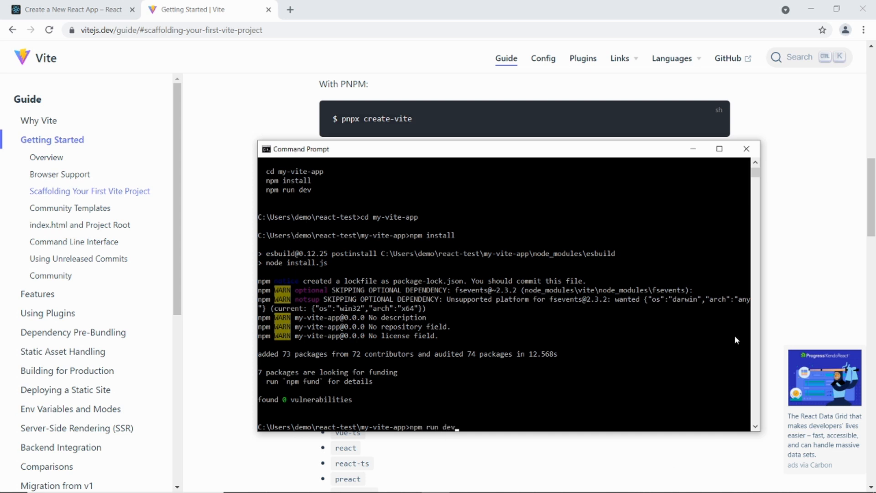
key(Return)
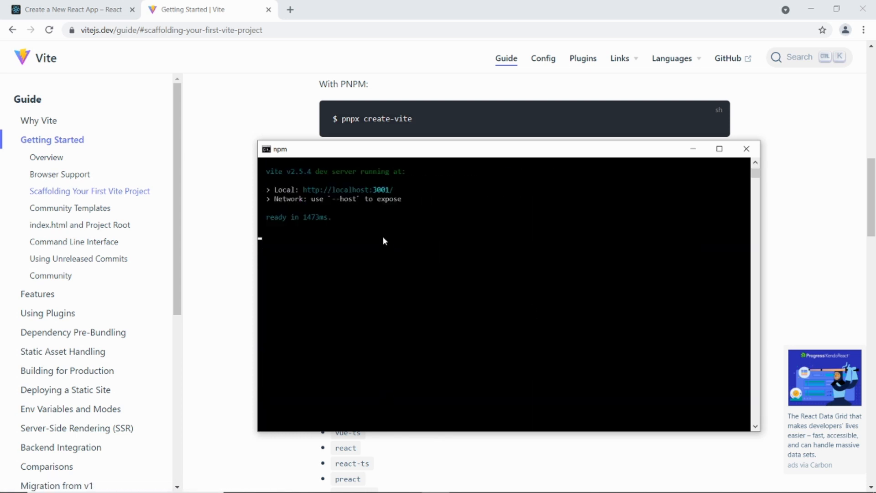
drag(402, 191, 302, 191)
right_click(312, 190)
drag(397, 190, 304, 190)
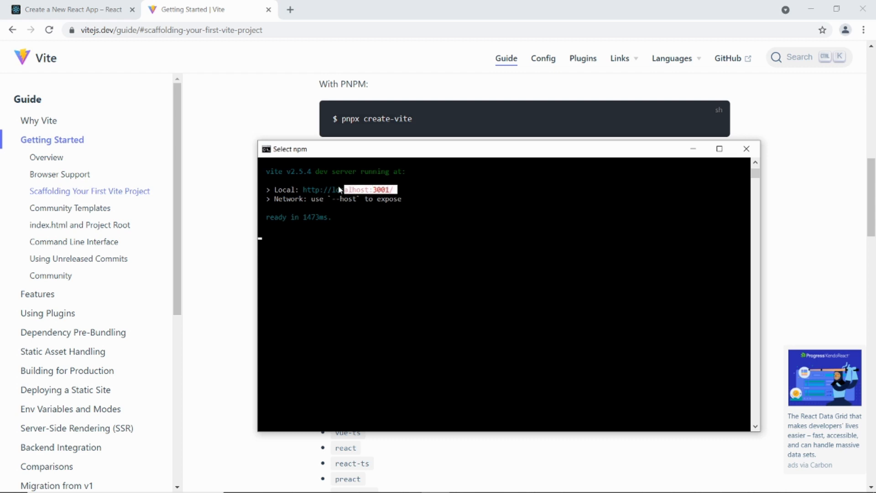
right_click(307, 190)
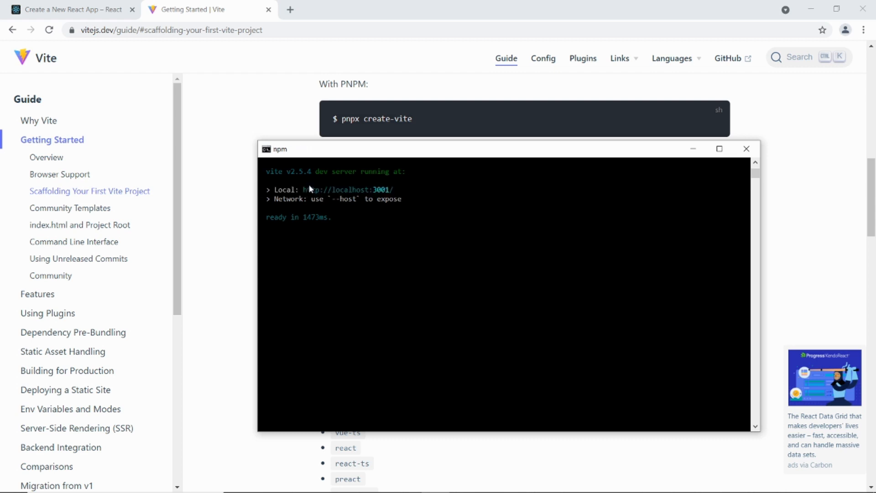
key(alt+Tab)
- Focus the new tab's address bar to enter localhost:3001
click(290, 10)
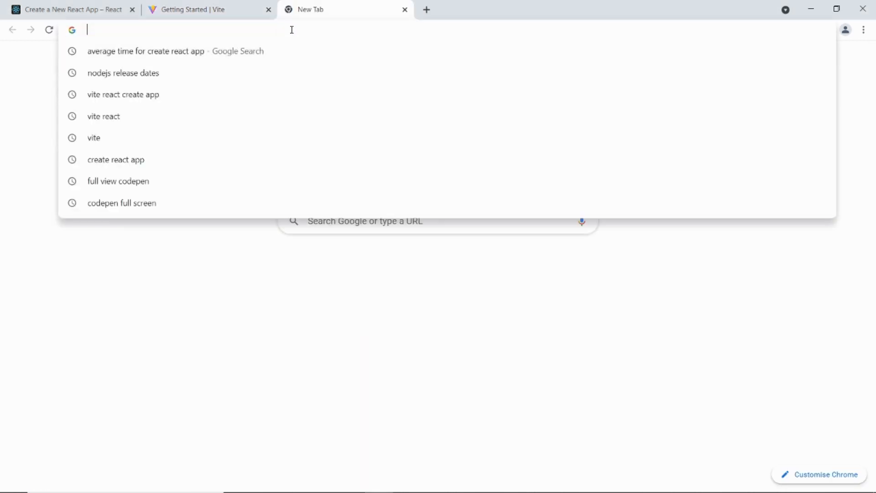